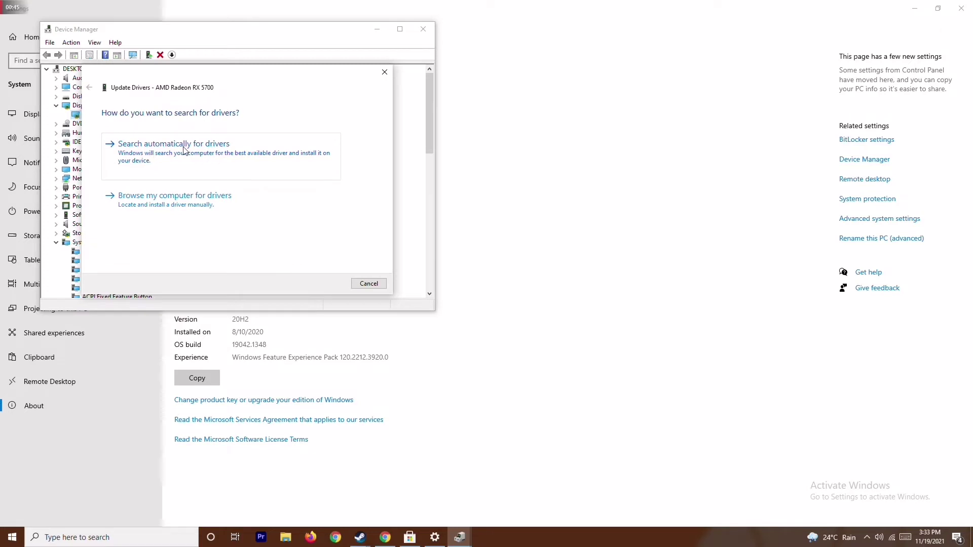
# Step: Confirm the AMD Radeon RX 5700 driver is current, then close Device Manager and Settings
pyautogui.click(184, 148)
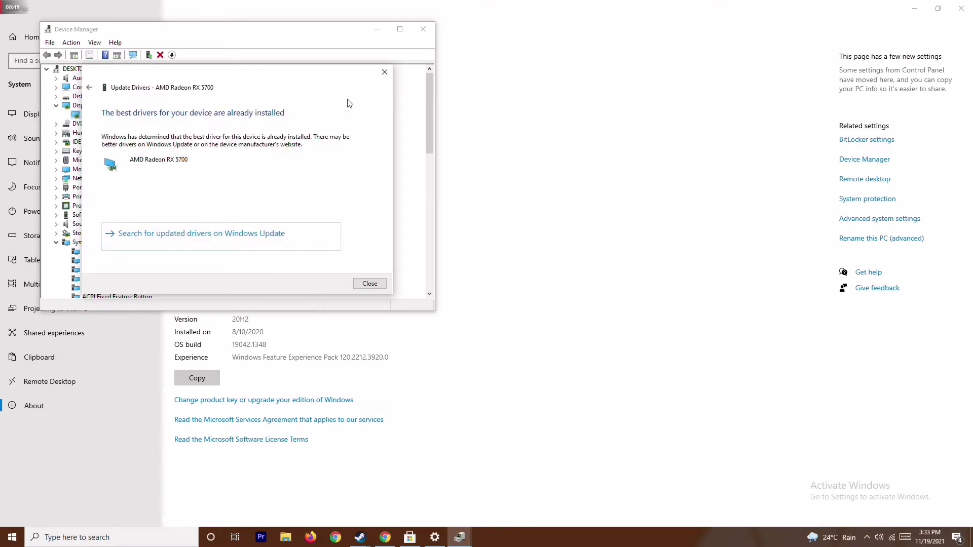
pyautogui.click(385, 72)
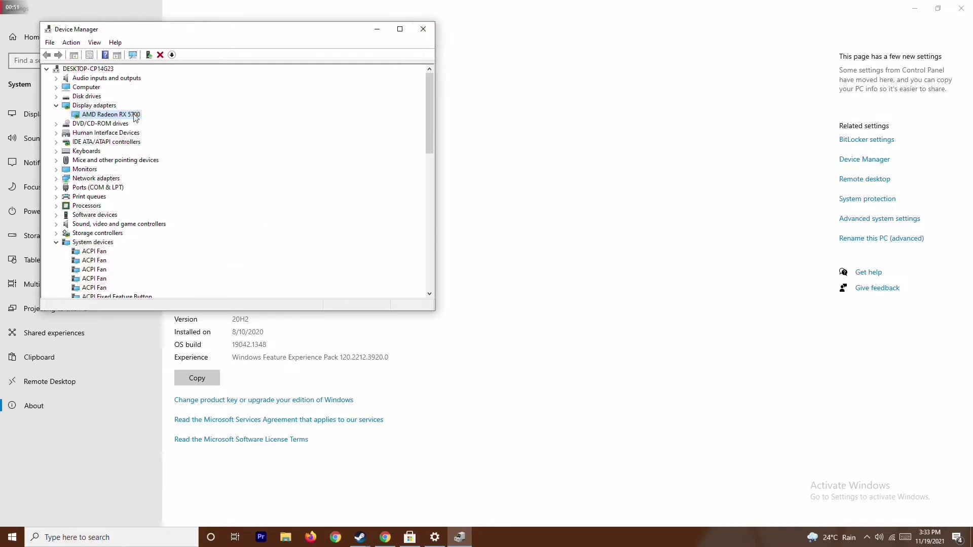
pyautogui.click(56, 105)
pyautogui.click(56, 233)
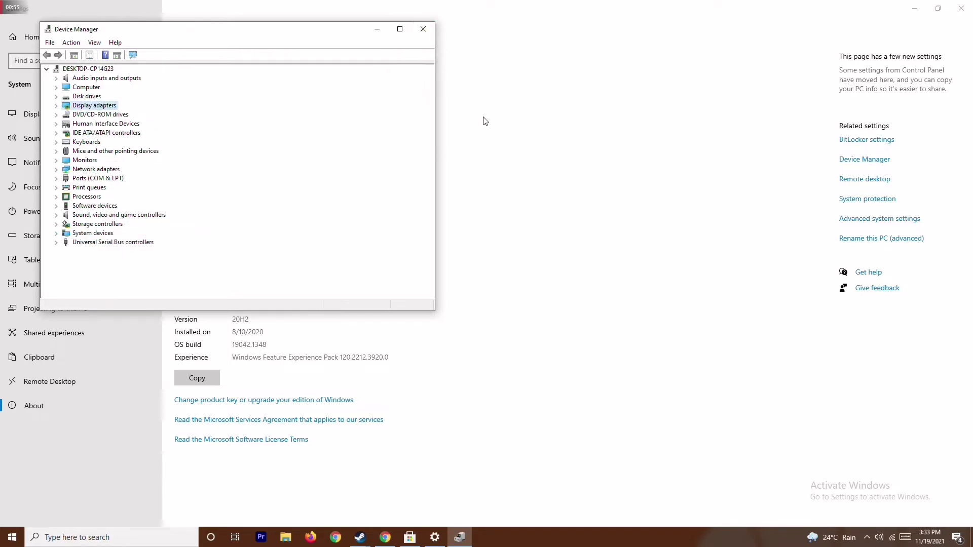
pyautogui.click(423, 29)
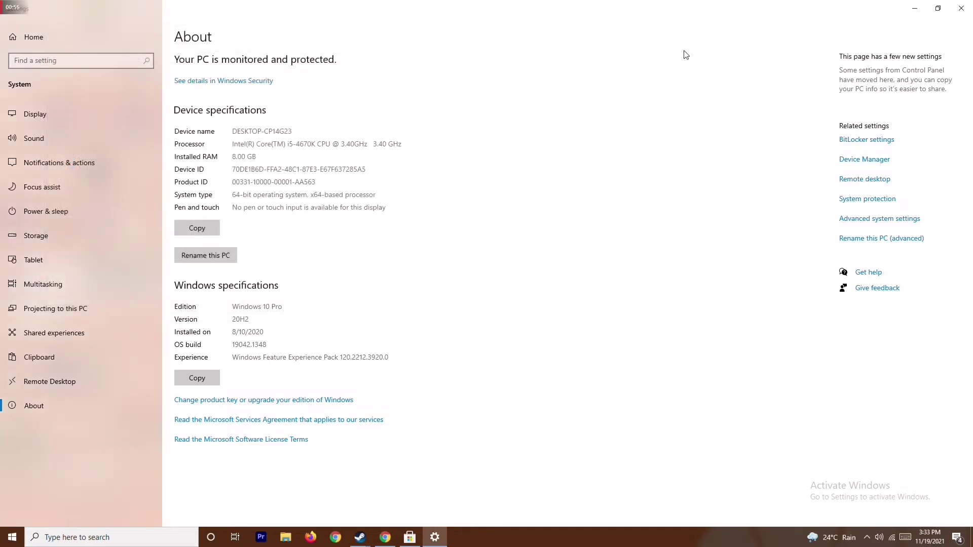
pyautogui.click(961, 8)
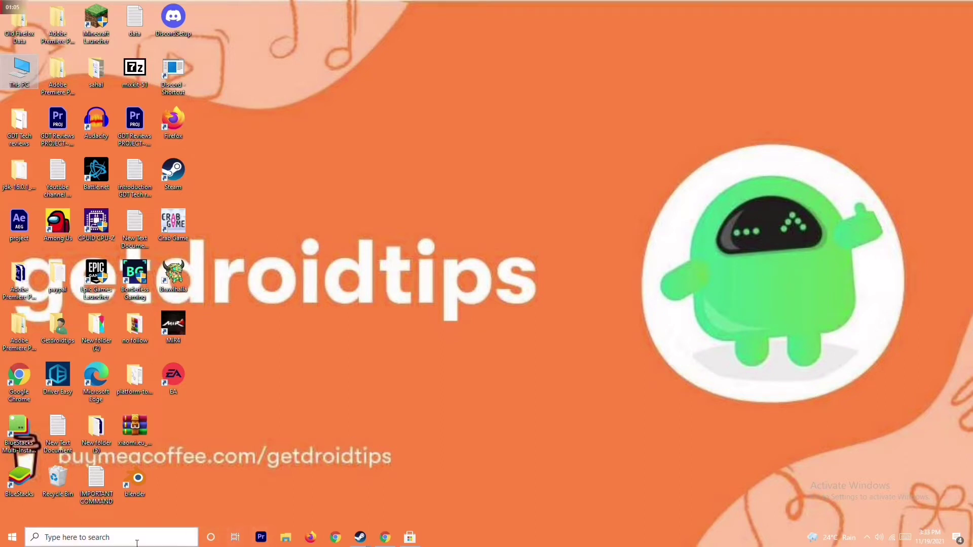
# Step: Open Settings from search, confirm Windows Update shows the PC up to date, then close Settings
pyautogui.click(103, 531)
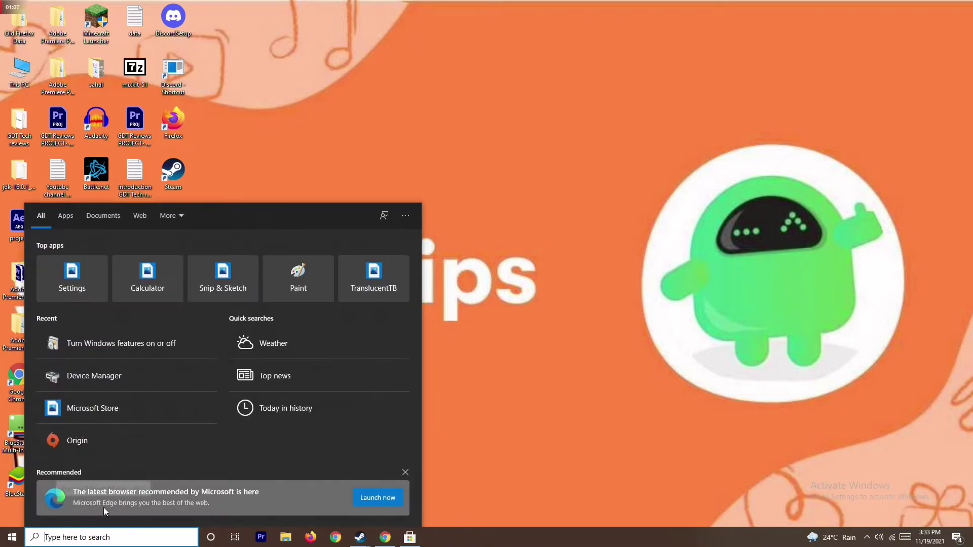
pyautogui.write('sett')
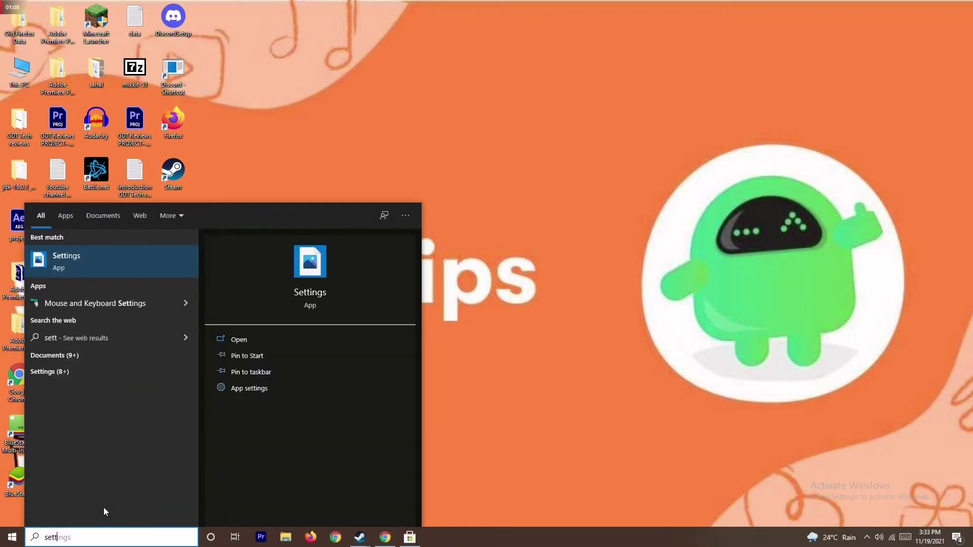
pyautogui.click(138, 262)
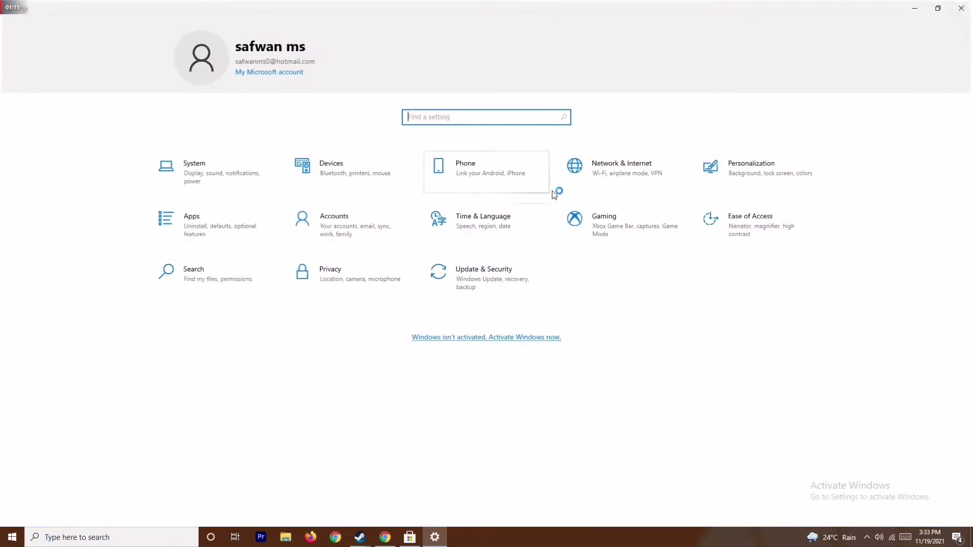
pyautogui.click(491, 278)
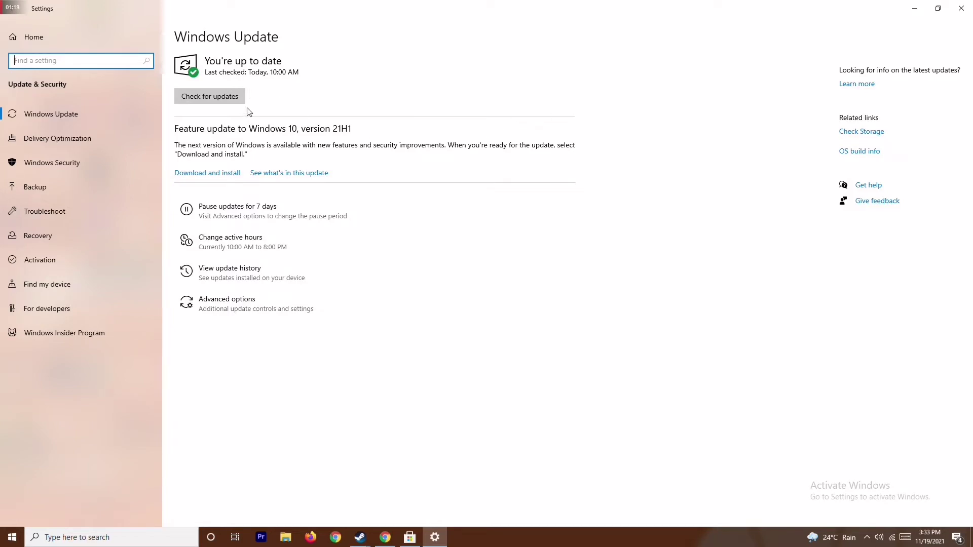
pyautogui.click(960, 8)
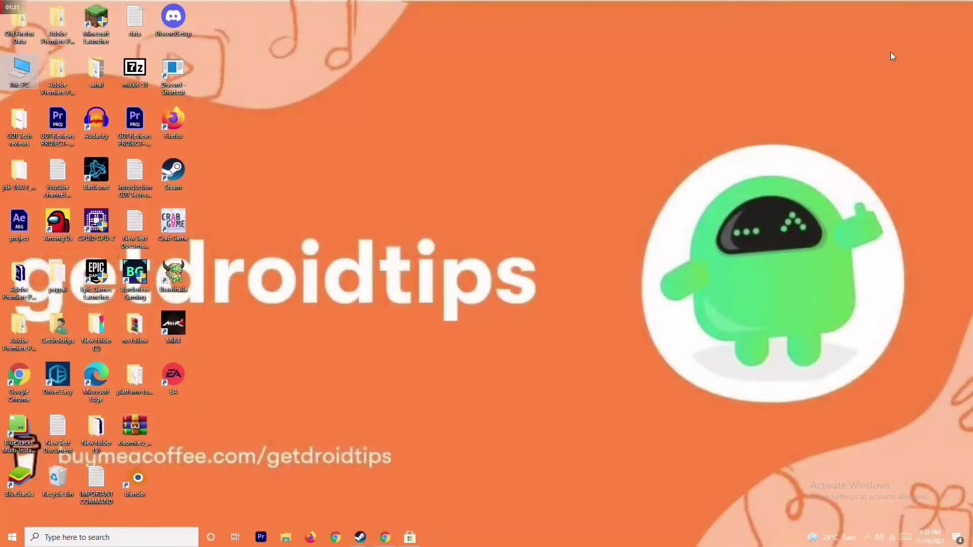
# Step: Refresh the desktop, end the Microsoft Store task in Task Manager, then close Task Manager
pyautogui.rightClick(595, 181)
pyautogui.click(534, 232)
pyautogui.rightClick(516, 536)
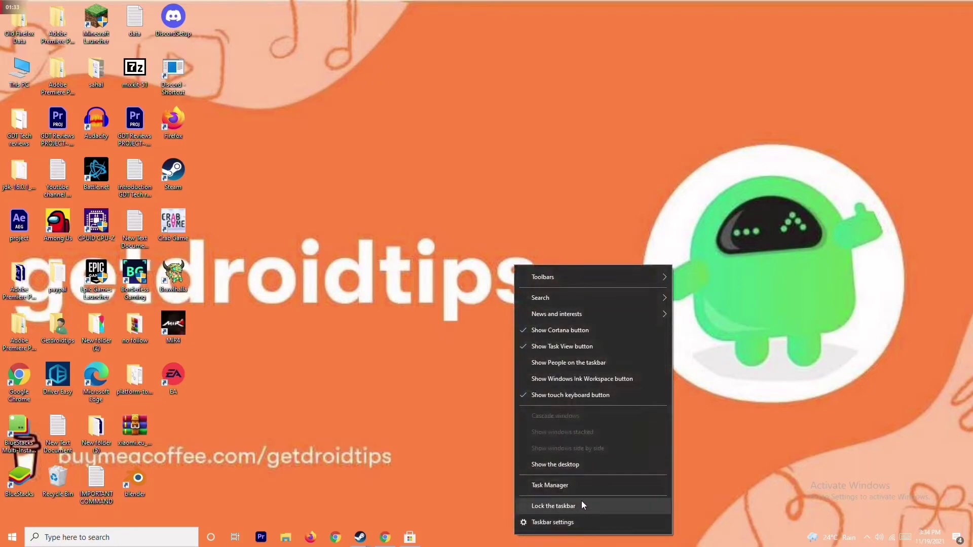
pyautogui.click(580, 487)
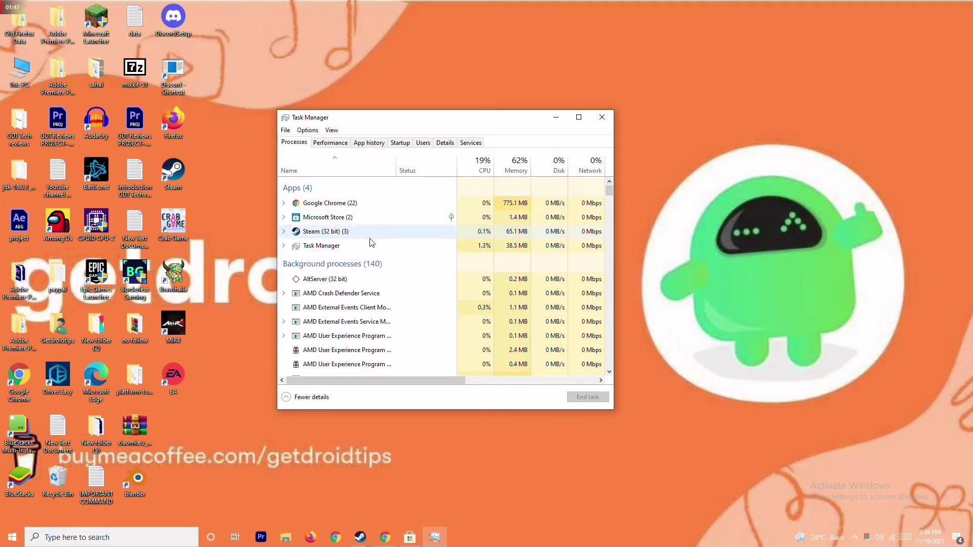
pyautogui.click(377, 217)
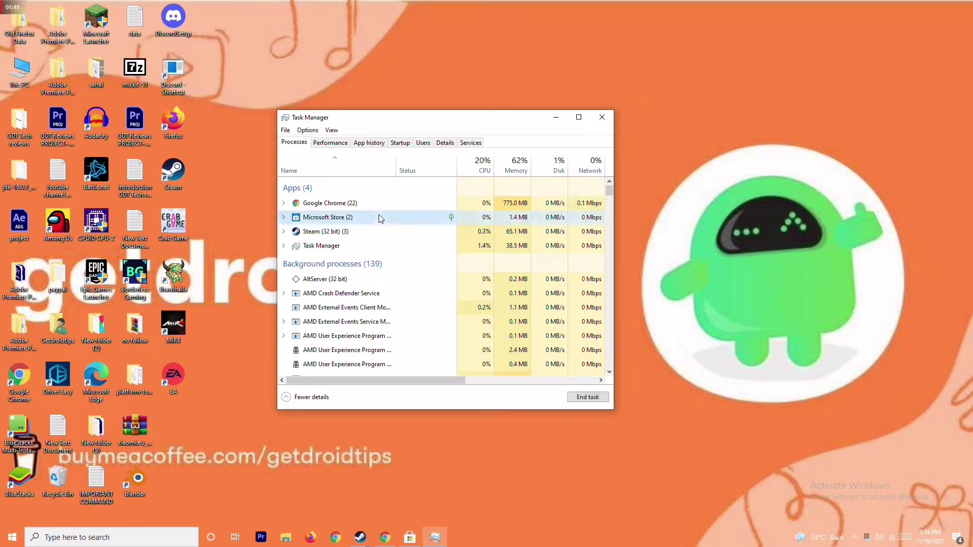
pyautogui.rightClick(415, 223)
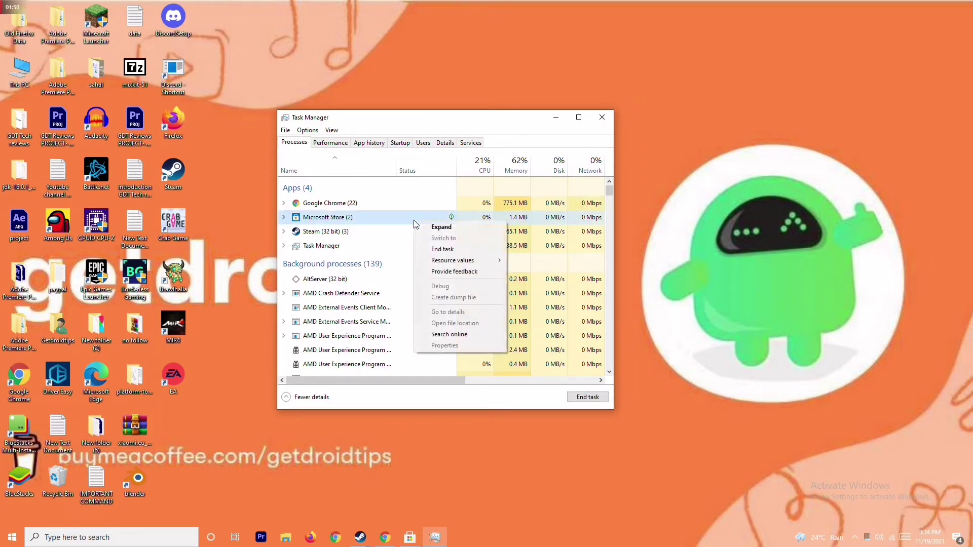
pyautogui.click(434, 249)
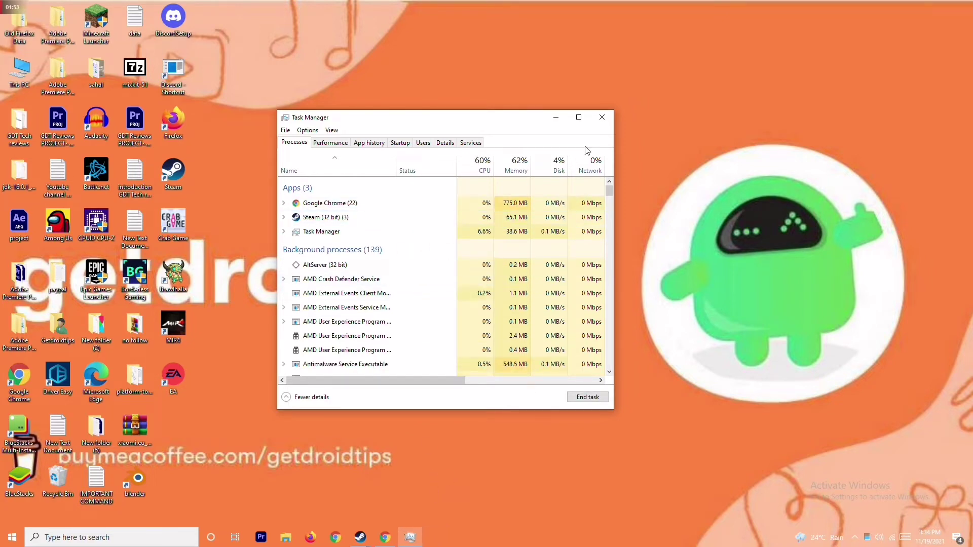
pyautogui.click(603, 121)
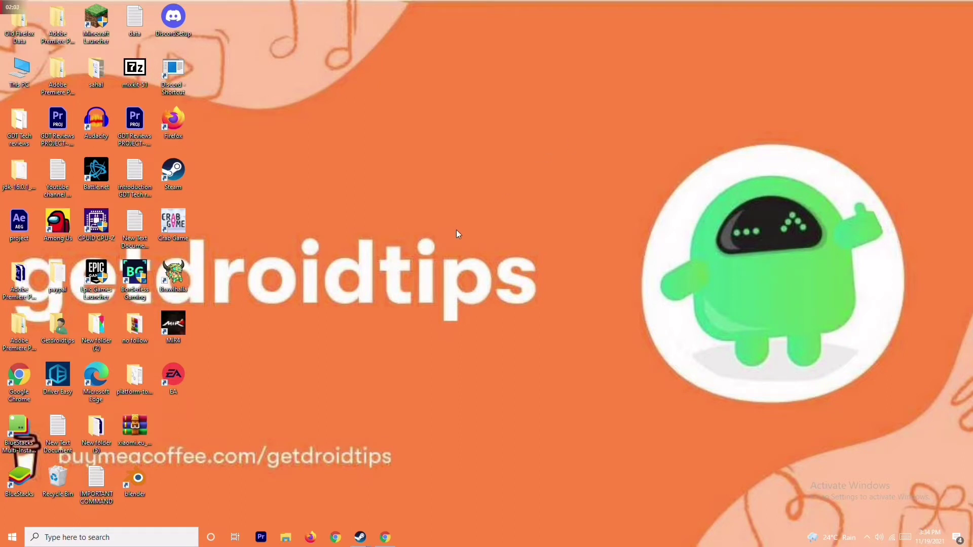
pyautogui.rightClick(179, 239)
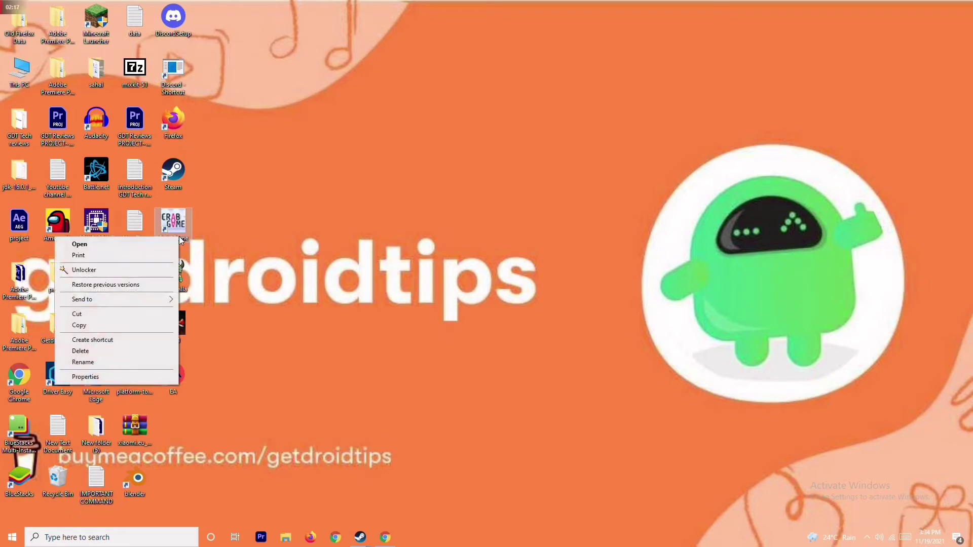
pyautogui.click(182, 227)
pyautogui.rightClick(183, 226)
pyautogui.click(252, 234)
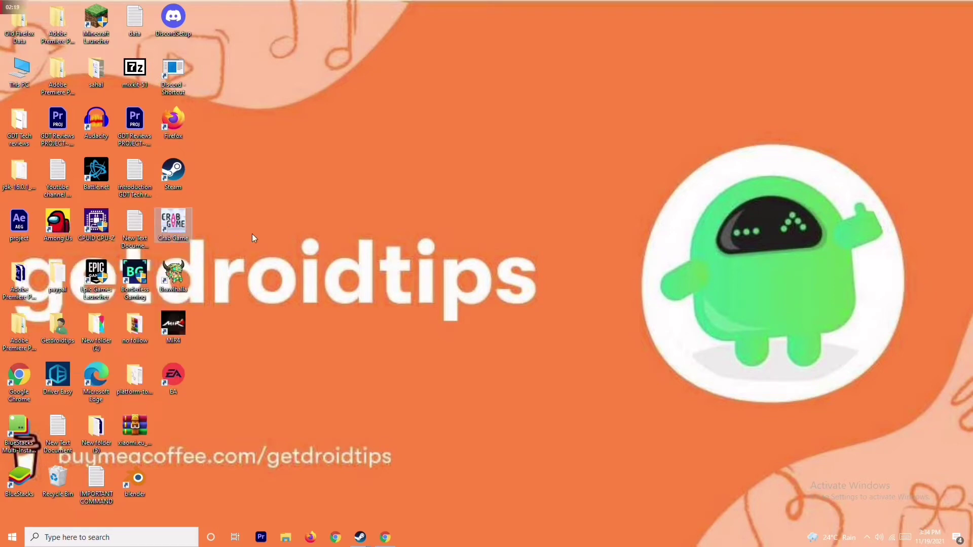
pyautogui.rightClick(172, 238)
pyautogui.click(126, 378)
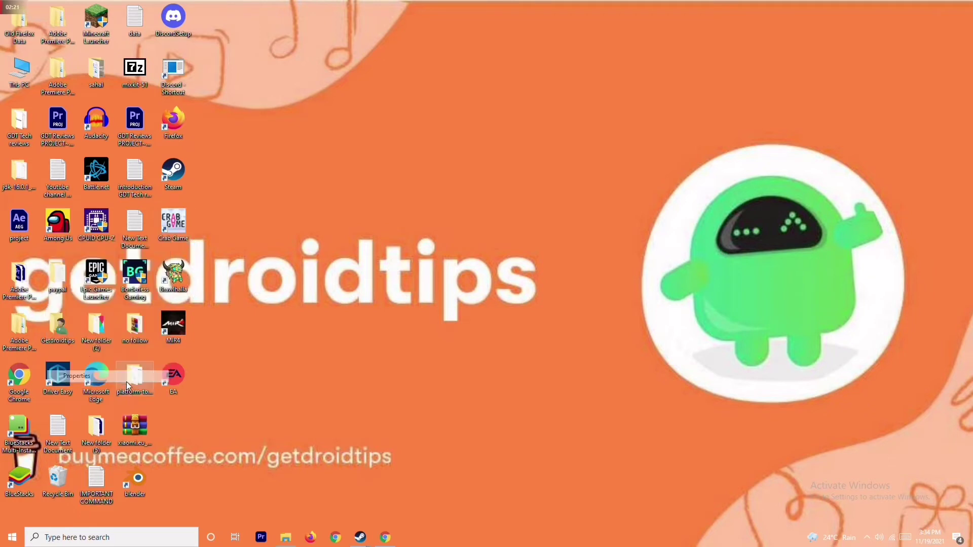
pyautogui.click(350, 243)
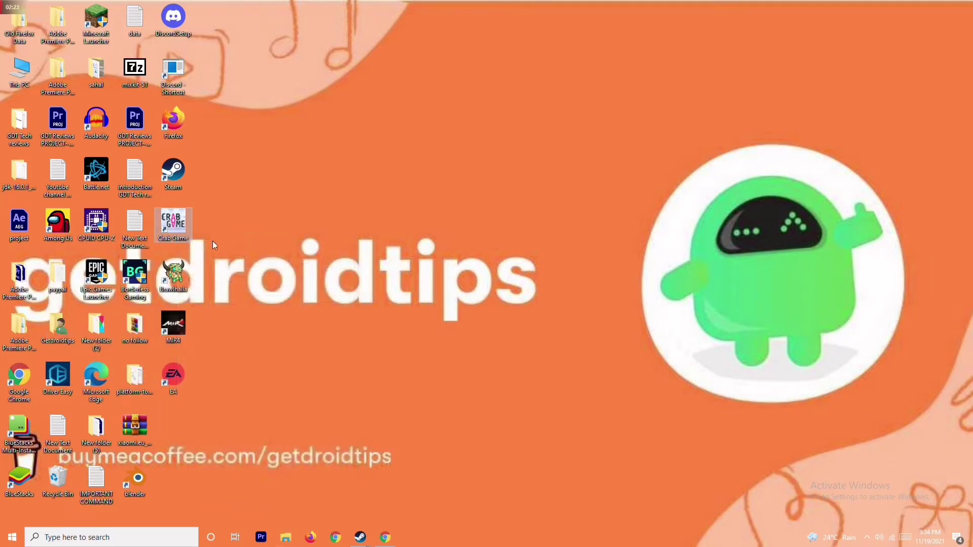
pyautogui.moveTo(360, 539)
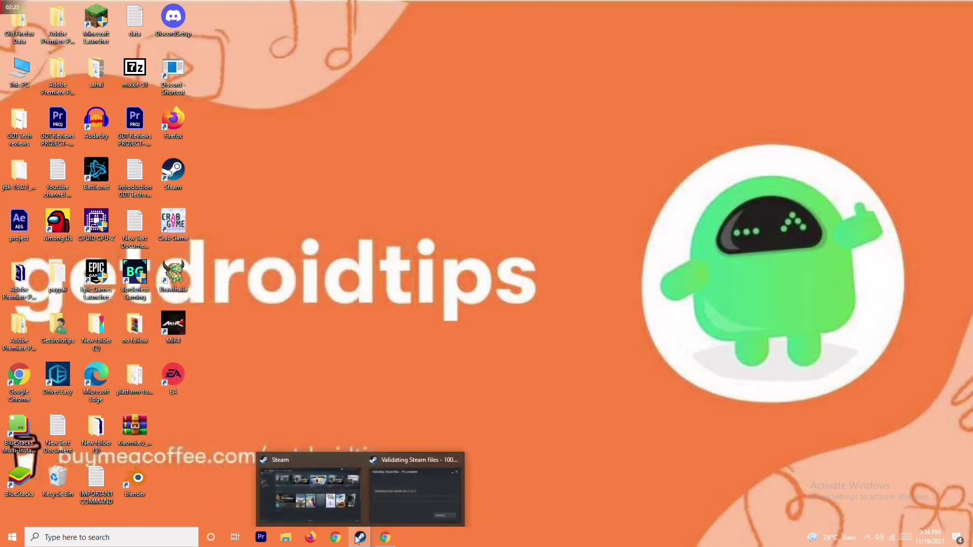
# Step: Browse to Crab Game's install folder through its Steam Properties Local Files page
pyautogui.click(336, 483)
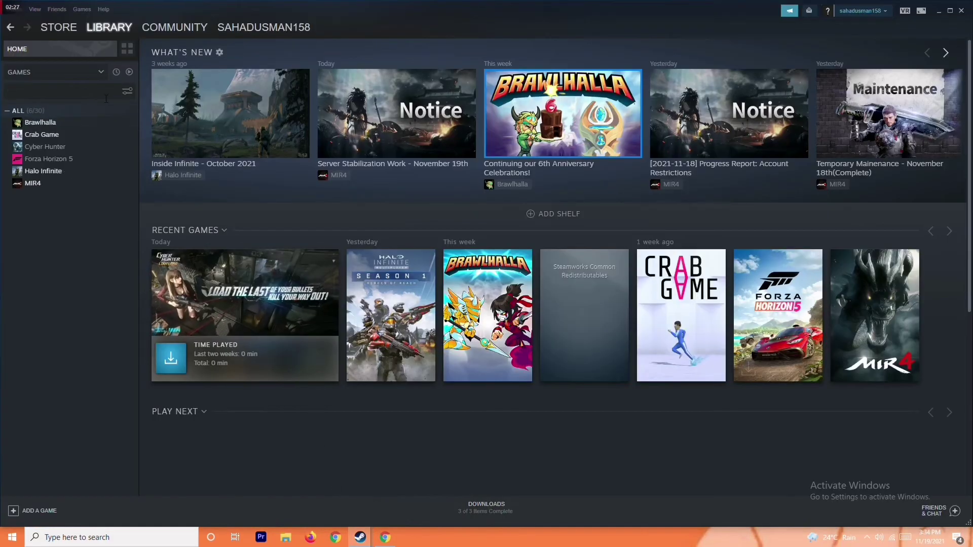
pyautogui.rightClick(95, 136)
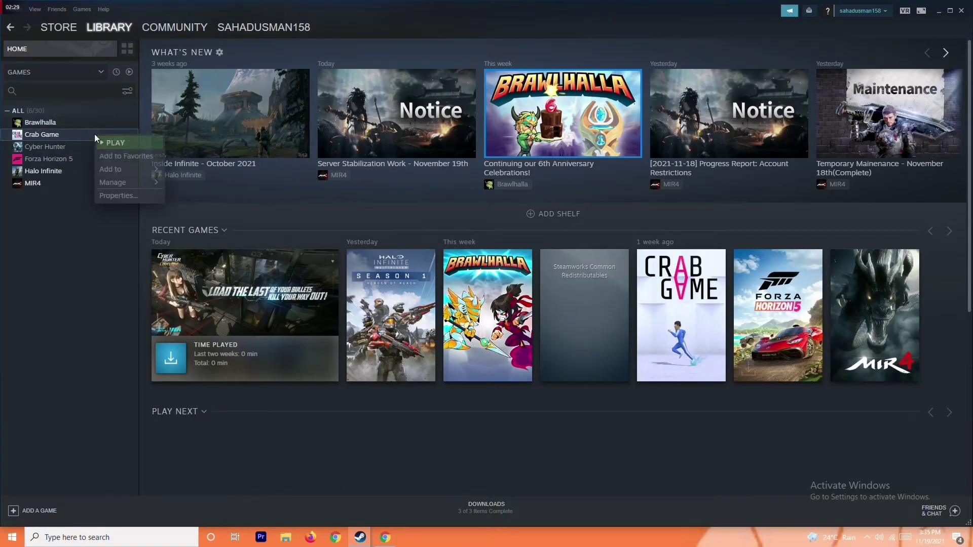
pyautogui.click(127, 196)
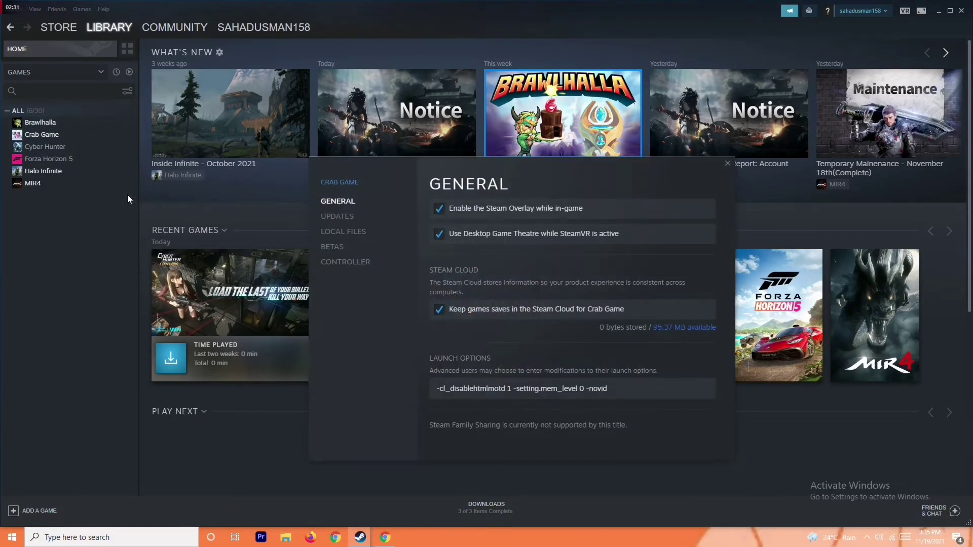
pyautogui.click(369, 234)
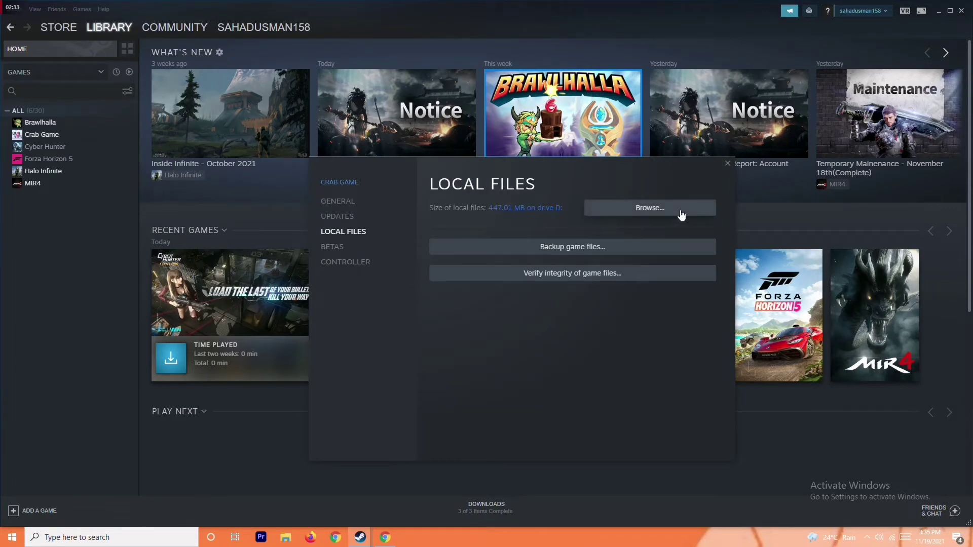
pyautogui.click(648, 205)
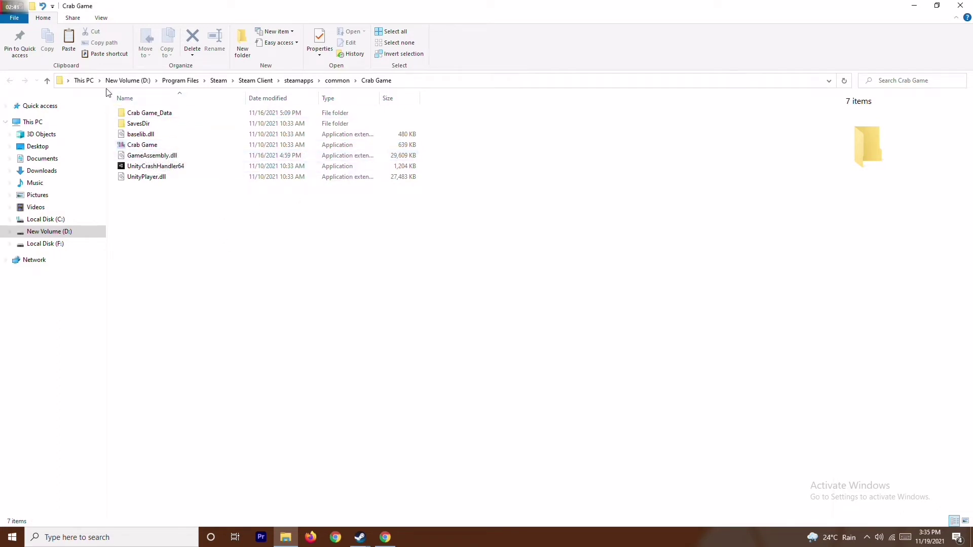
# Step: Check the Crab Game.exe file's options, then close the Crab Game folder window
pyautogui.click(154, 147)
pyautogui.rightClick(155, 146)
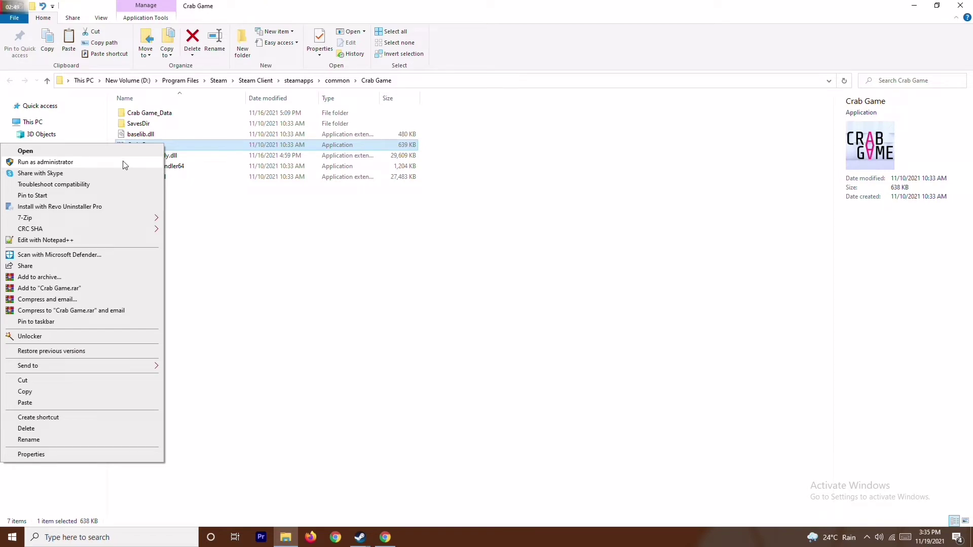
pyautogui.click(317, 244)
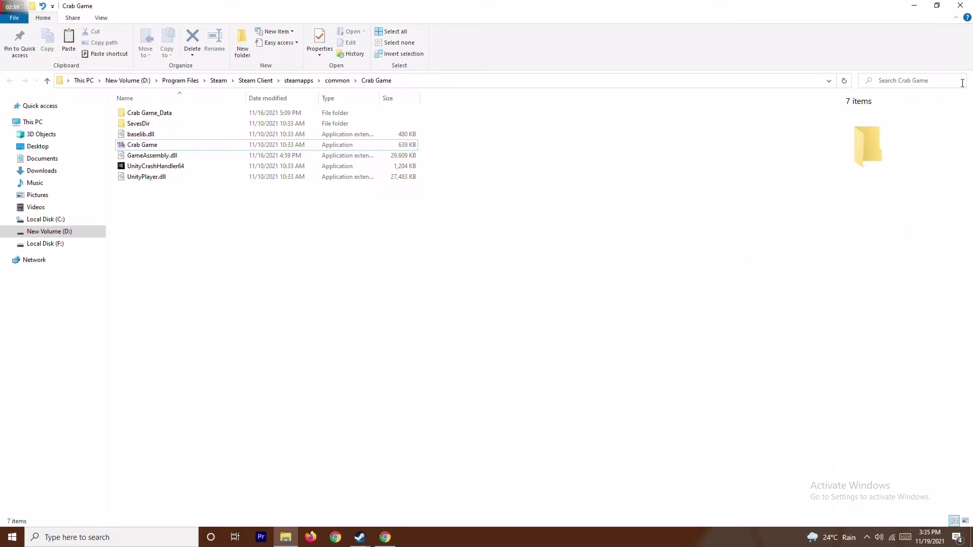
pyautogui.click(962, 5)
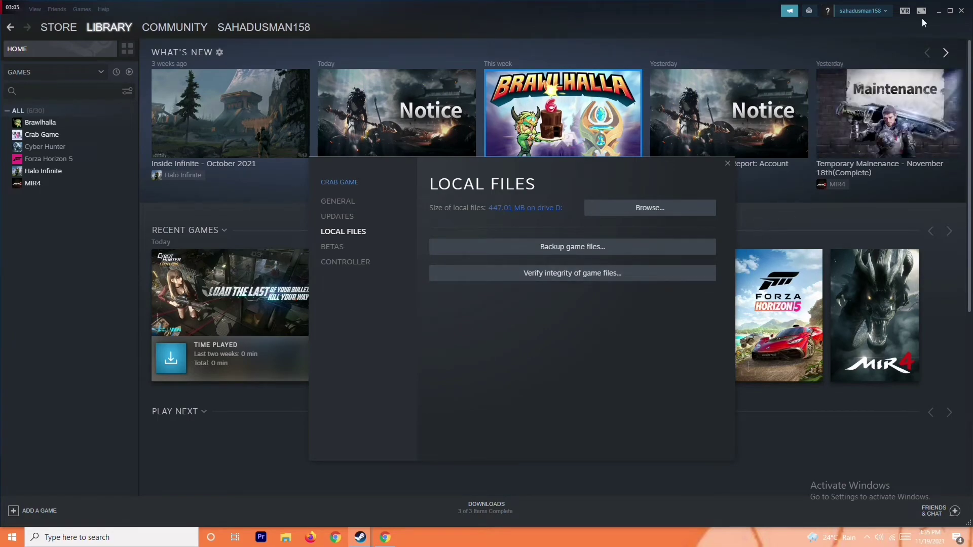
# Step: Minimize the Steam library window and close Crab Game's properties
pyautogui.click(938, 11)
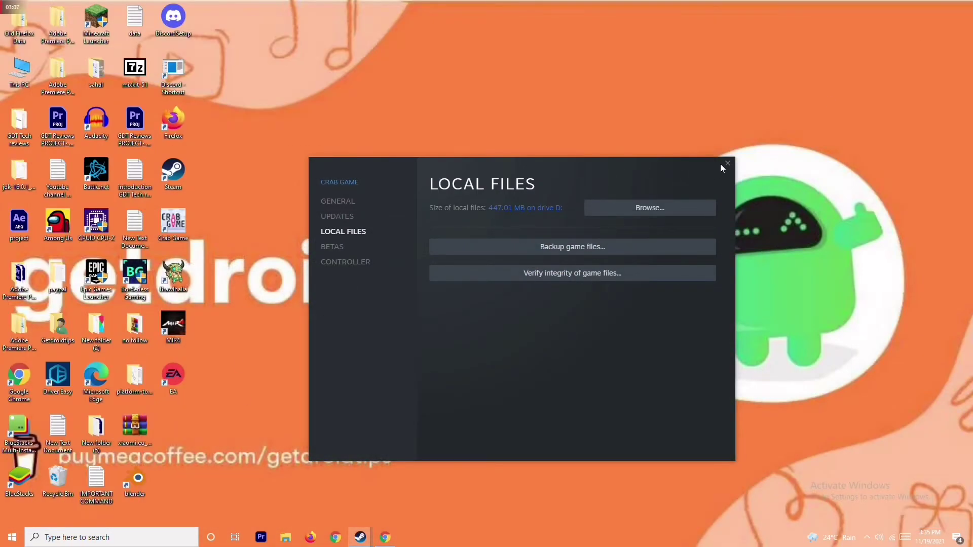
pyautogui.click(726, 163)
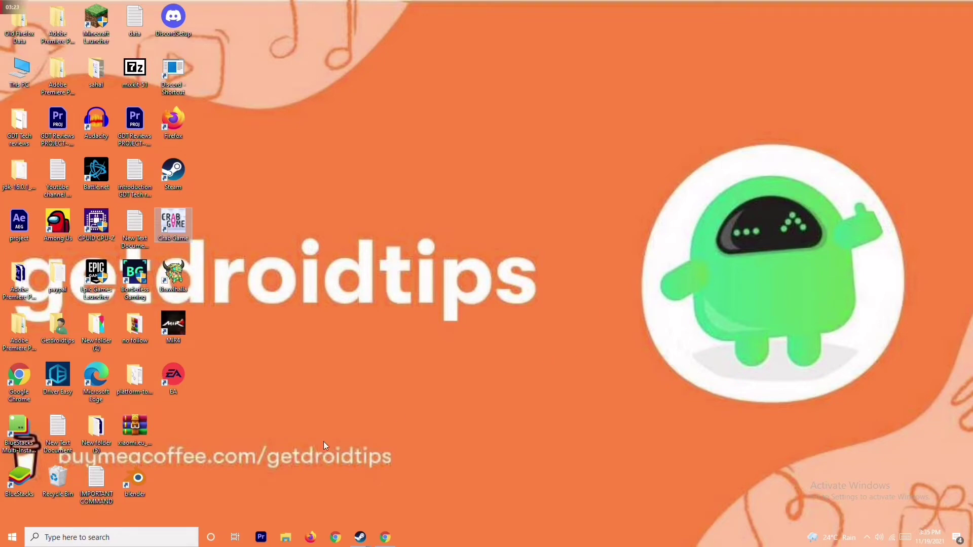
# Step: Search 'windows' and open Windows Defender Firewall from the results
pyautogui.click(127, 533)
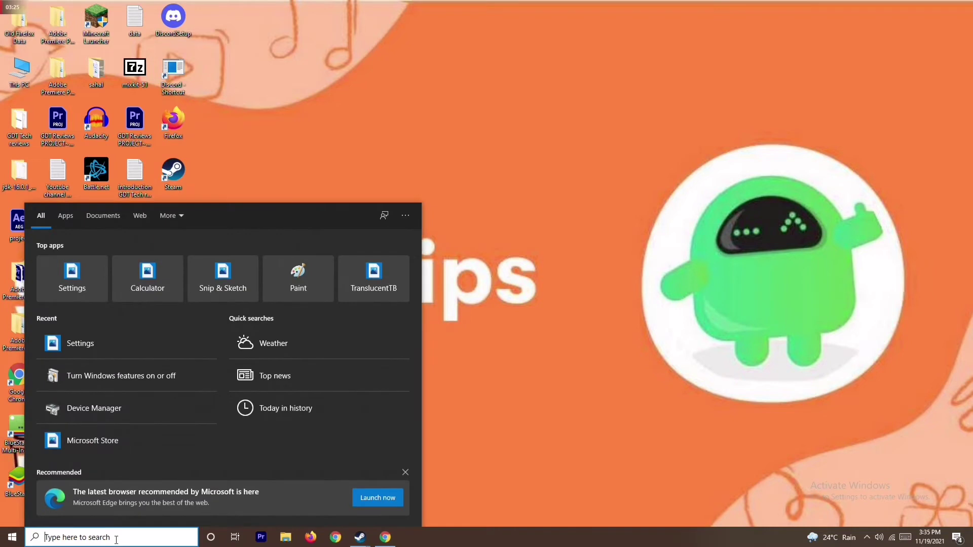
pyautogui.write('windows')
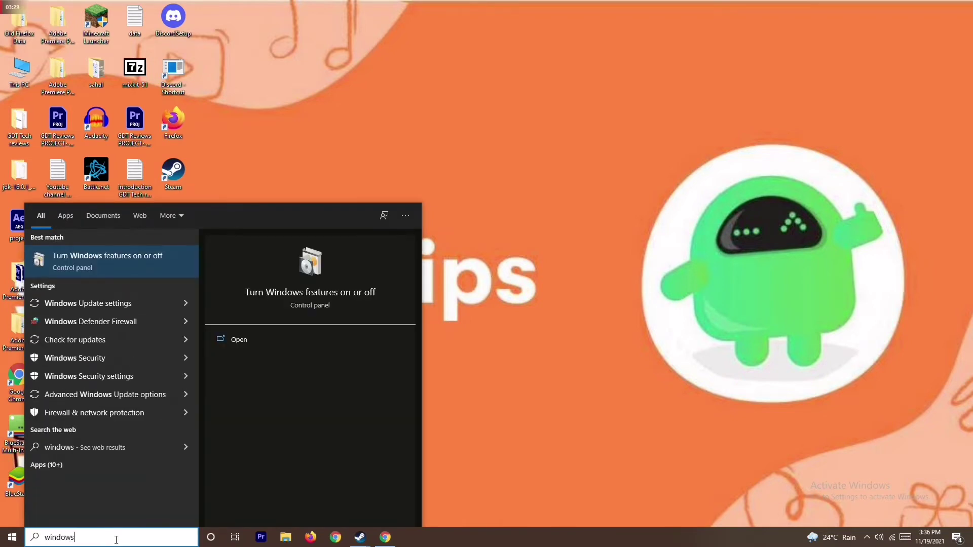
pyautogui.click(138, 322)
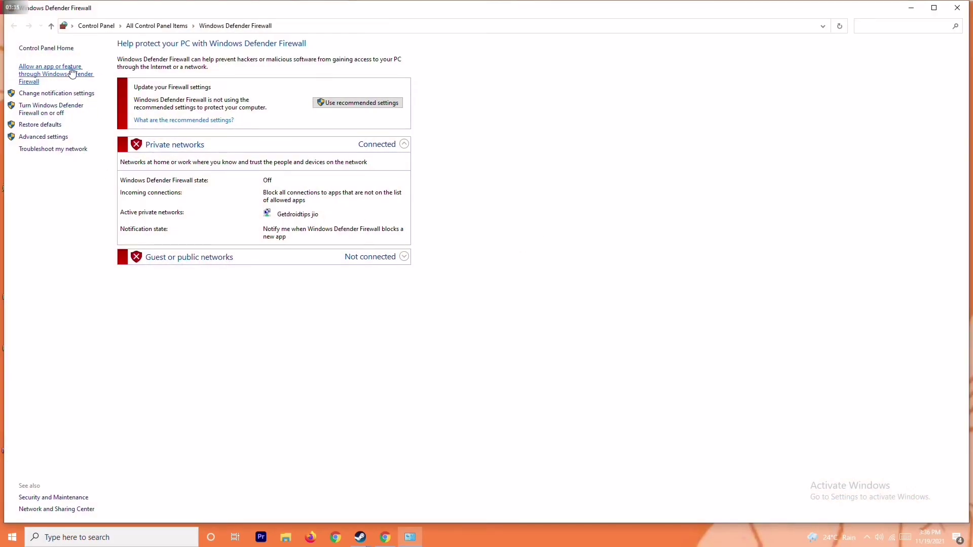
# Step: Turn Windows Defender Firewall off for private and public networks and close the window
pyautogui.click(58, 109)
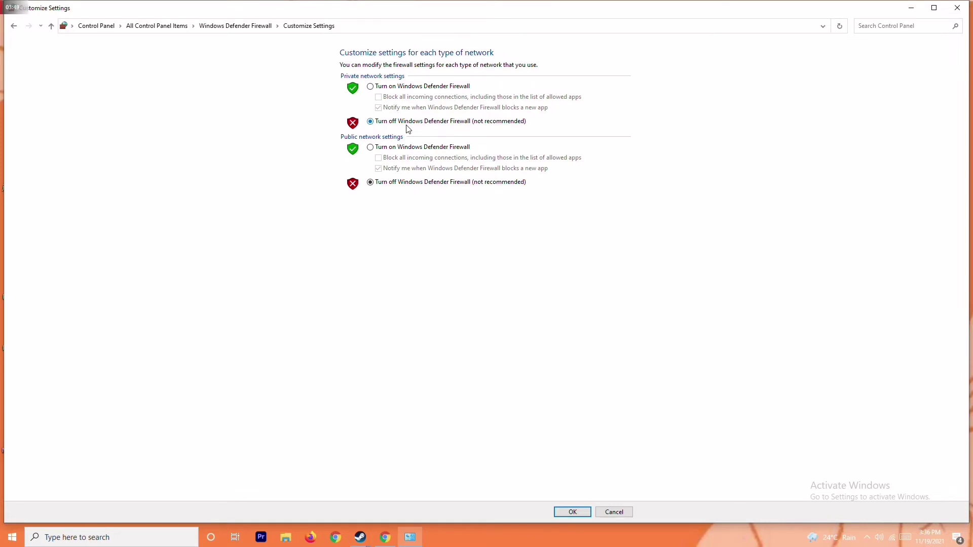
pyautogui.click(389, 87)
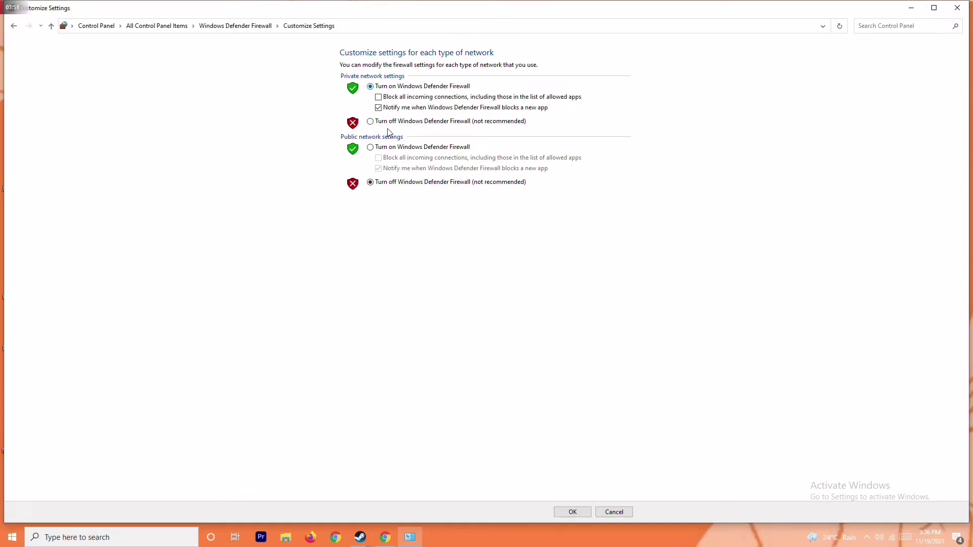
pyautogui.click(397, 122)
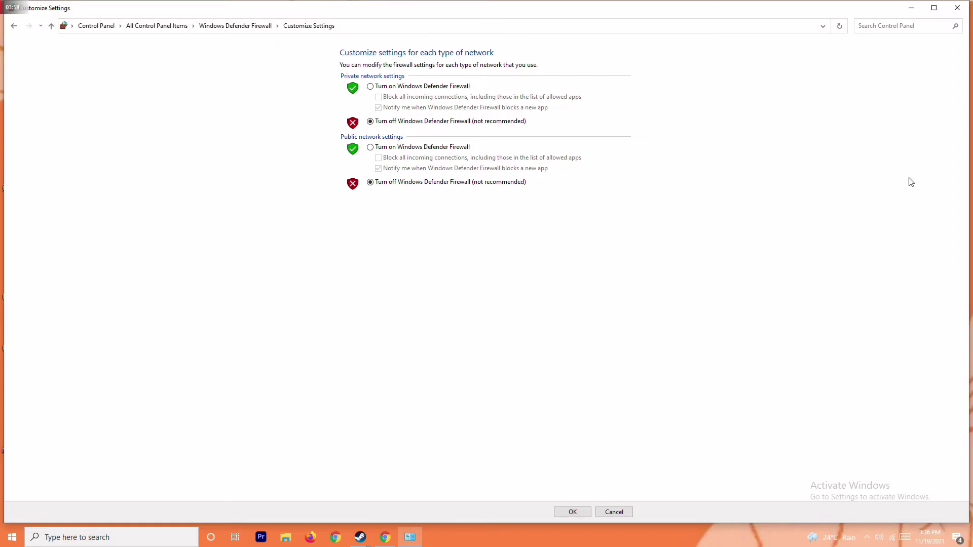
pyautogui.click(957, 8)
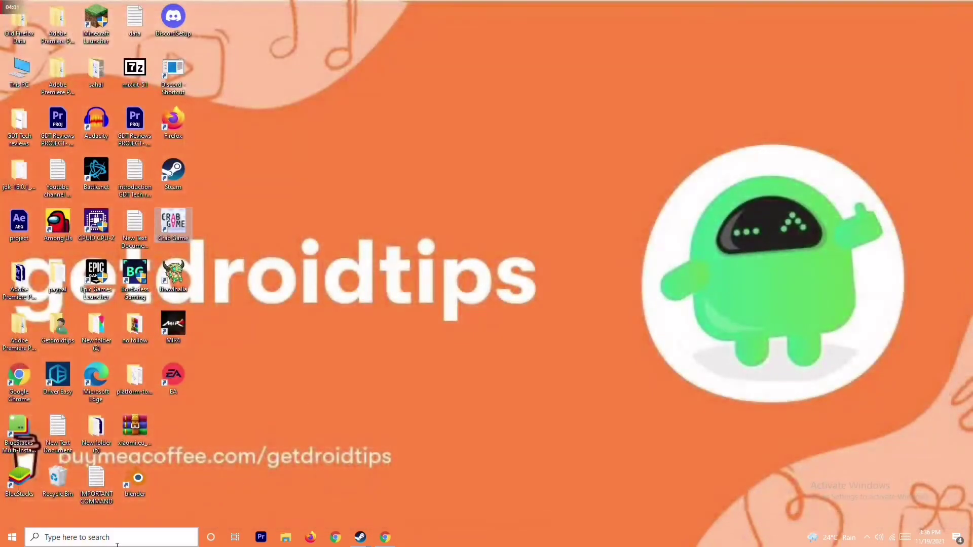
pyautogui.click(12, 537)
pyautogui.click(12, 515)
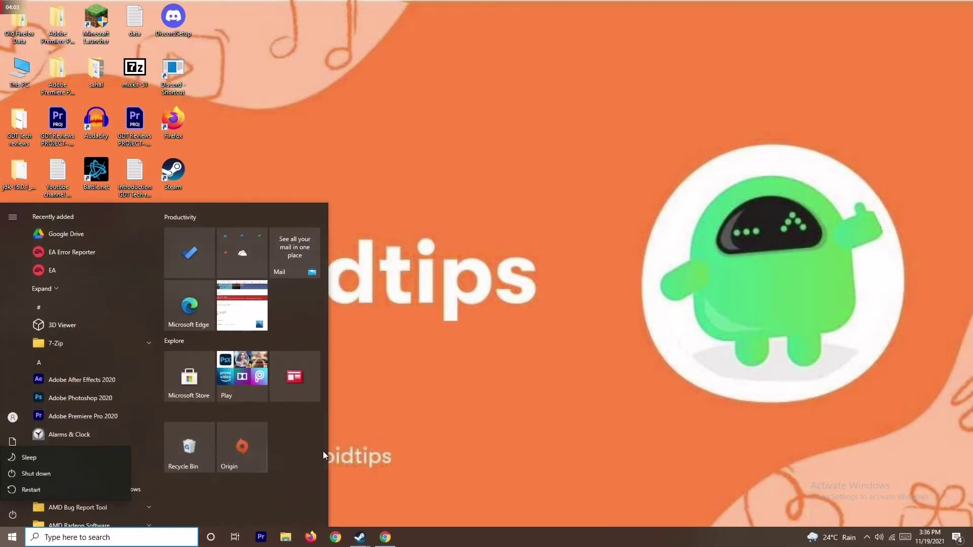
pyautogui.click(323, 452)
pyautogui.click(508, 357)
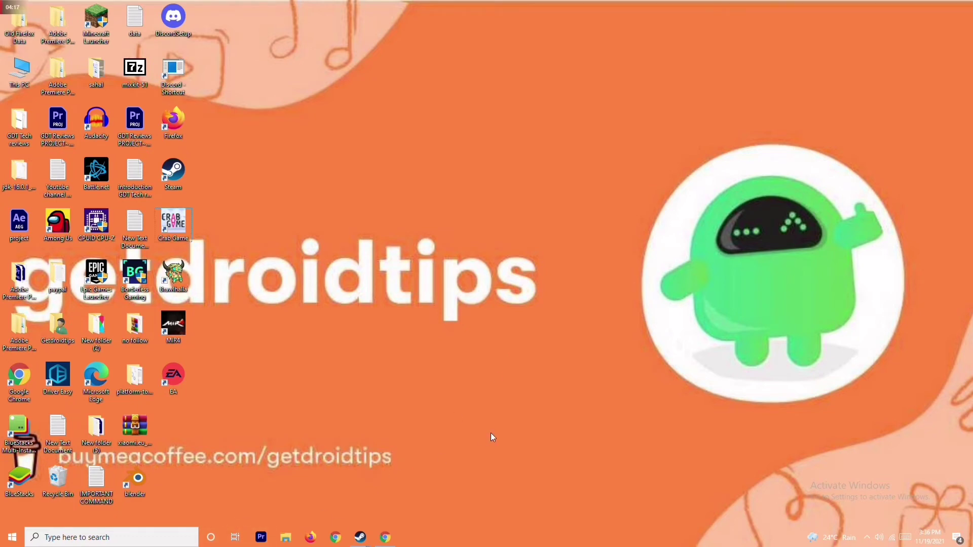
# Step: Go to the Windows Security page of Update & Security using Win+I
pyautogui.press('super+i')
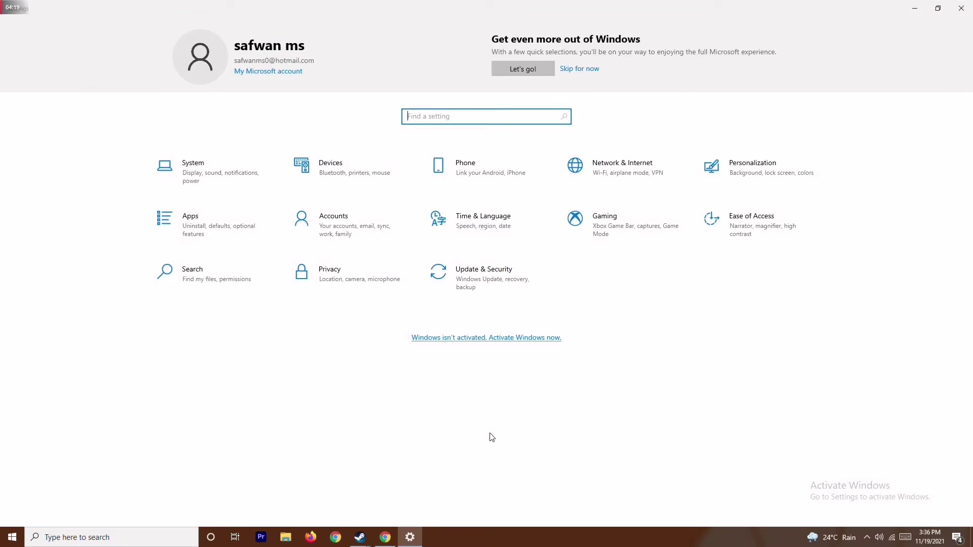
pyautogui.click(495, 272)
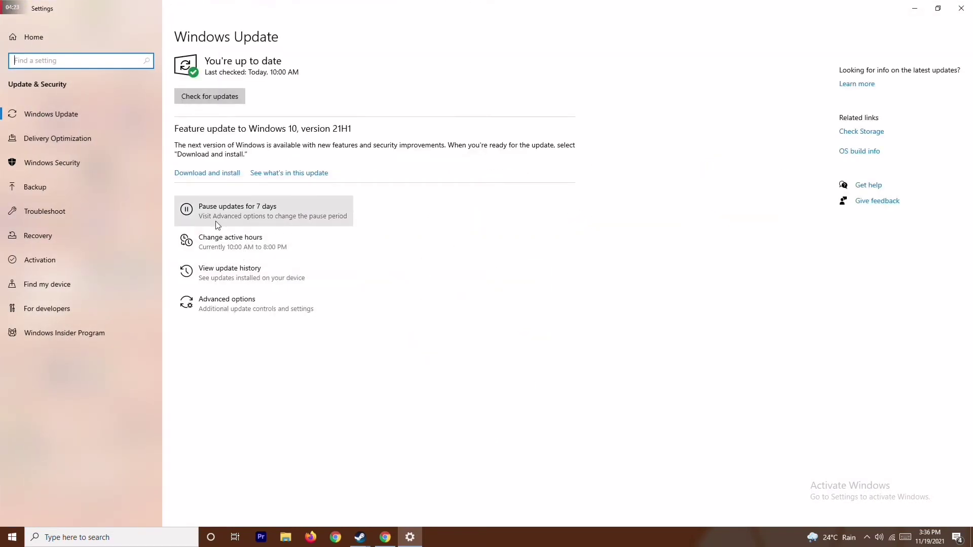
pyautogui.click(63, 163)
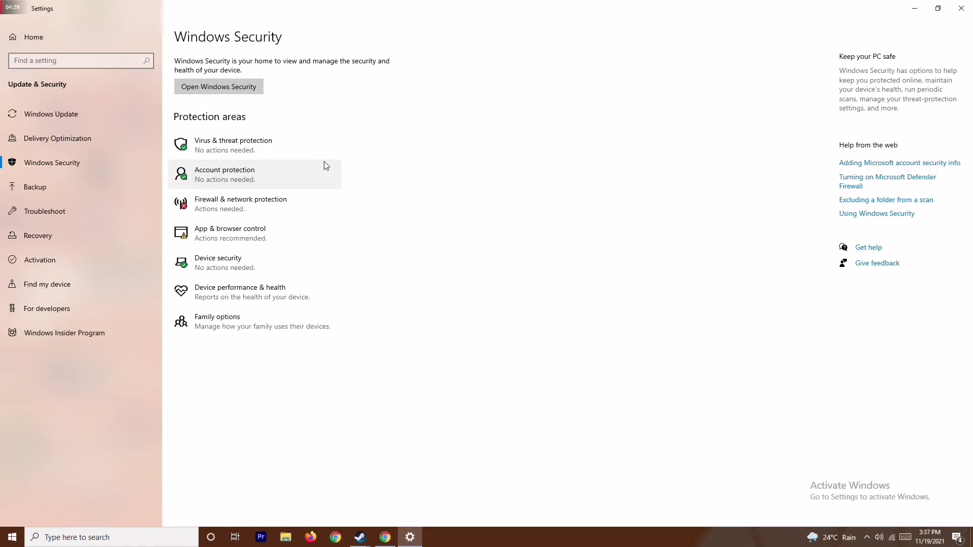
# Step: Switch Real-time protection off under Virus & threat protection, approve the prompt, then close Windows Security and Settings
pyautogui.click(296, 149)
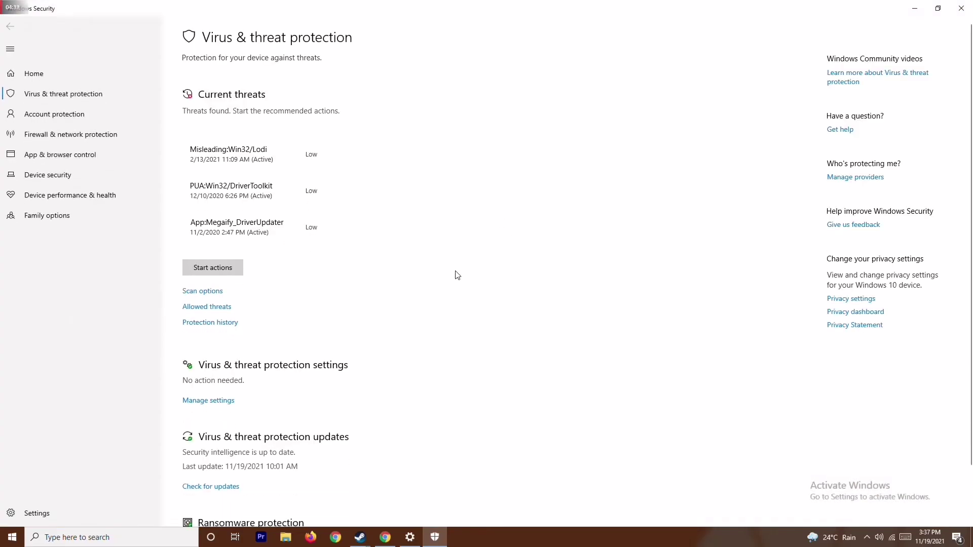
pyautogui.scroll(-1, 456, 273)
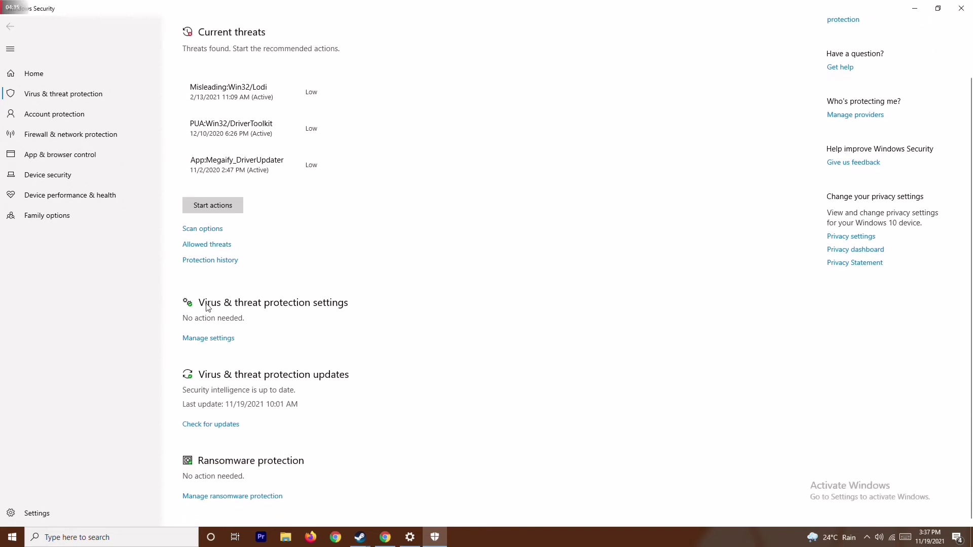
pyautogui.click(216, 339)
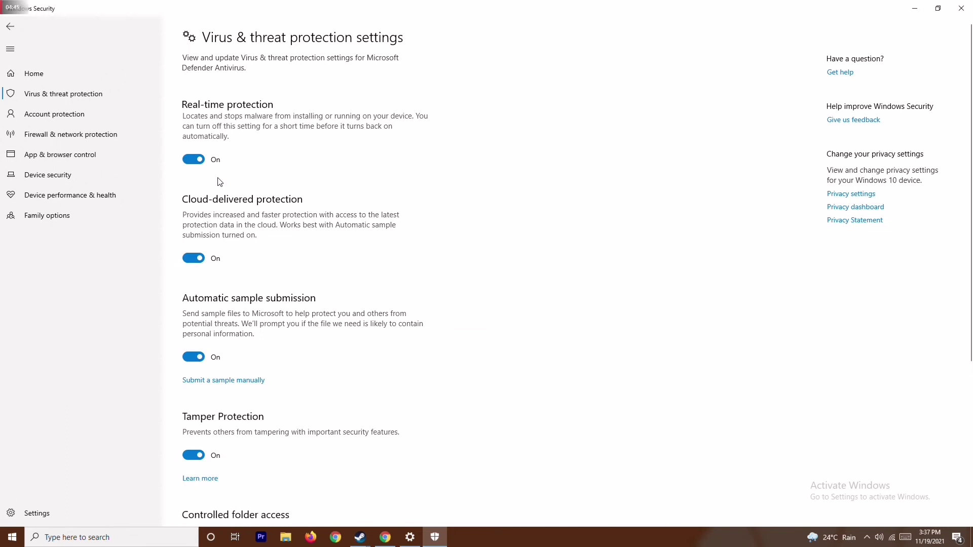
pyautogui.click(194, 160)
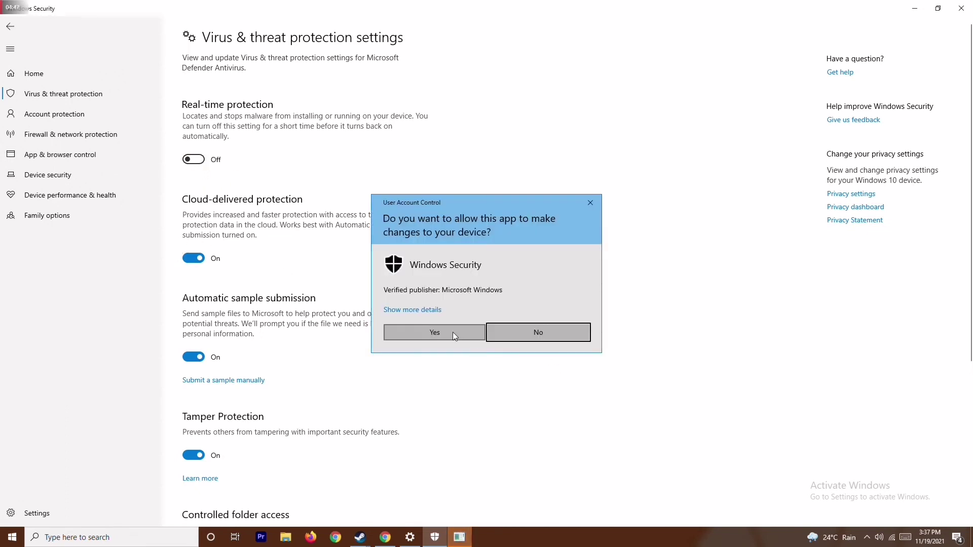
pyautogui.click(452, 332)
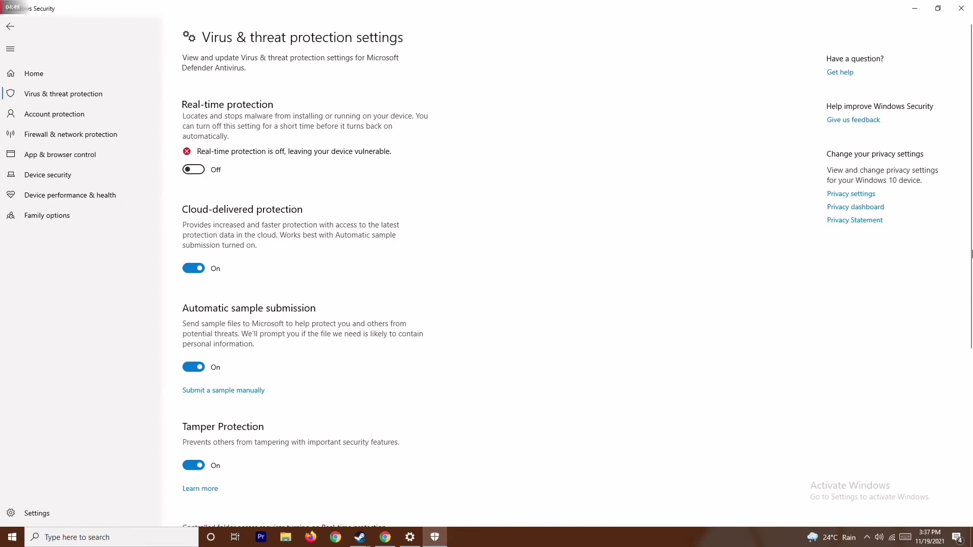
pyautogui.click(965, 6)
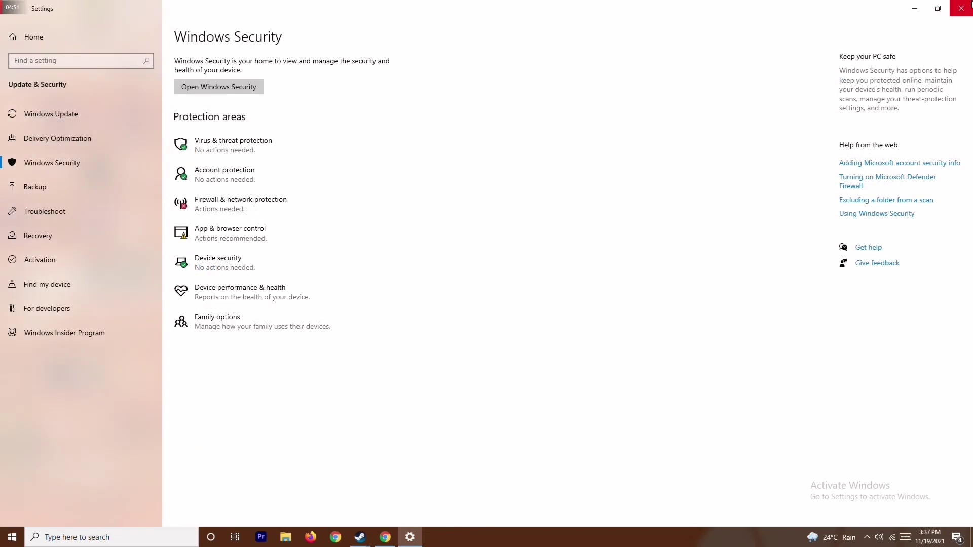
pyautogui.click(970, 4)
pyautogui.rightClick(391, 233)
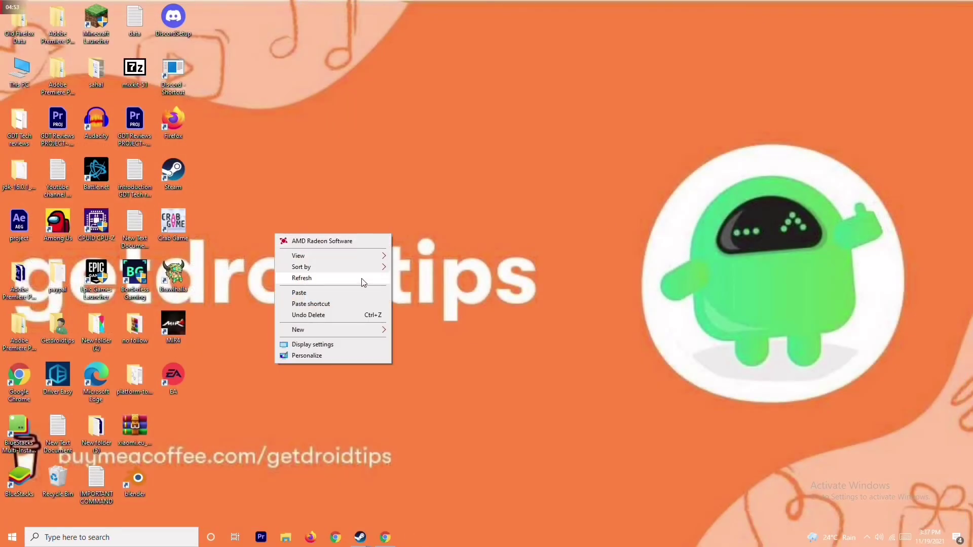
pyautogui.click(363, 283)
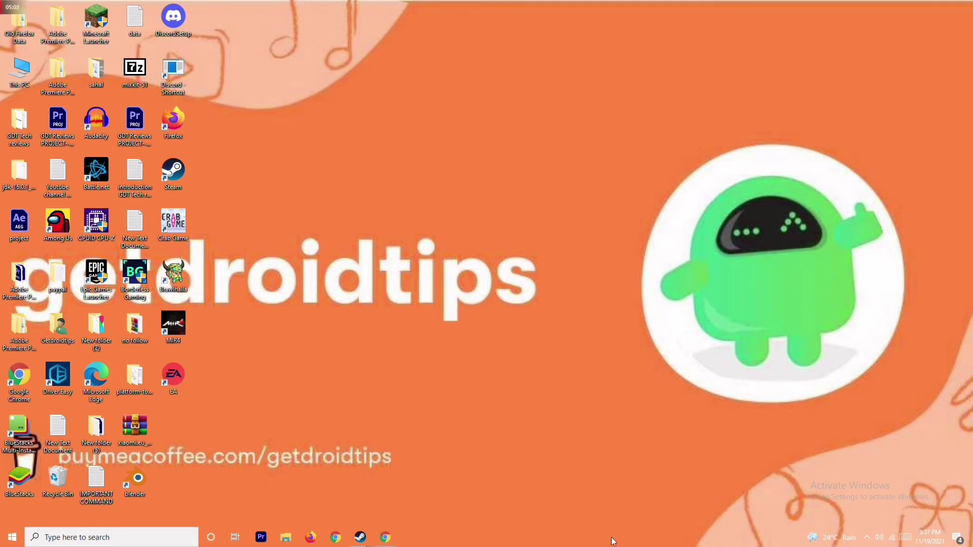
pyautogui.rightClick(642, 541)
pyautogui.click(402, 221)
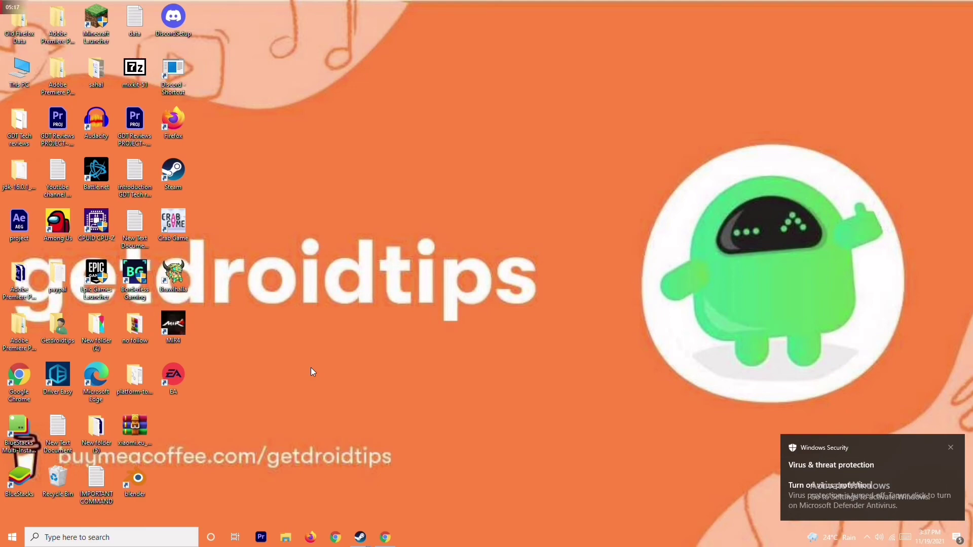
pyautogui.moveTo(358, 535)
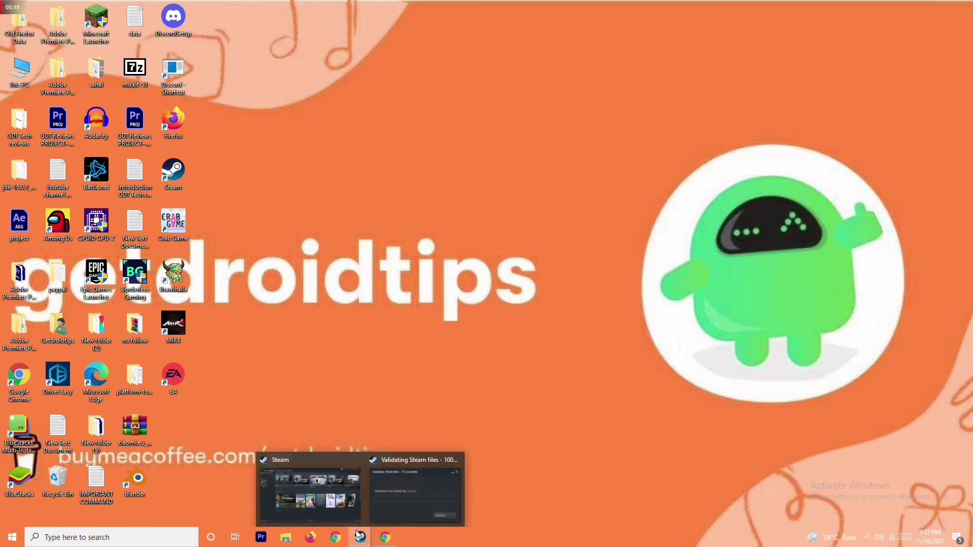
# Step: Bring Steam's library forward and open the Crab Game page, passing Forza Horizon 5
pyautogui.click(342, 485)
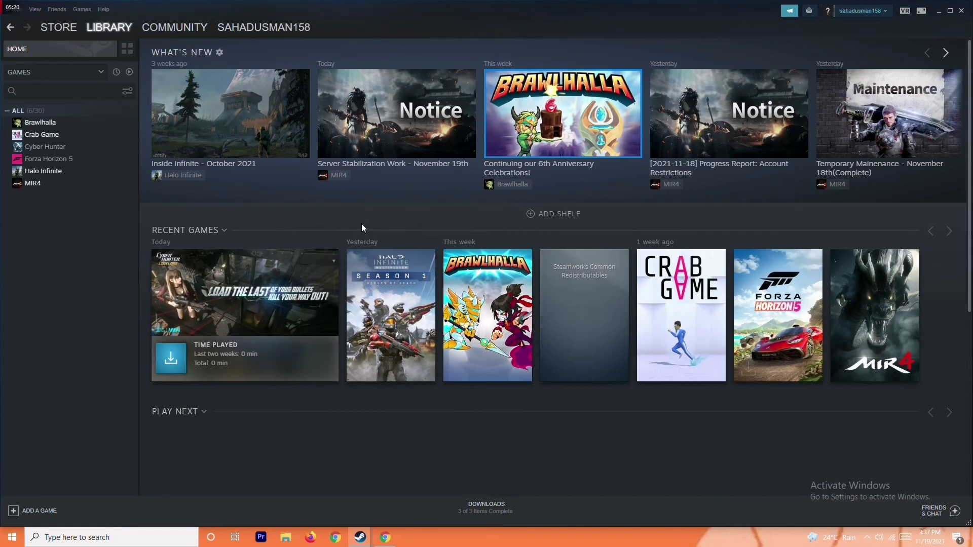
pyautogui.rightClick(81, 162)
pyautogui.moveTo(106, 209)
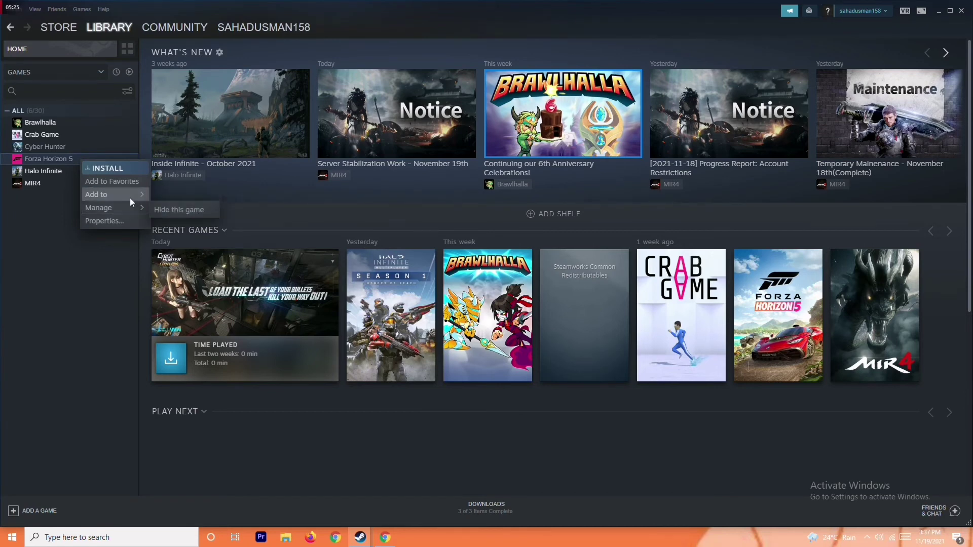
pyautogui.click(60, 245)
pyautogui.click(77, 161)
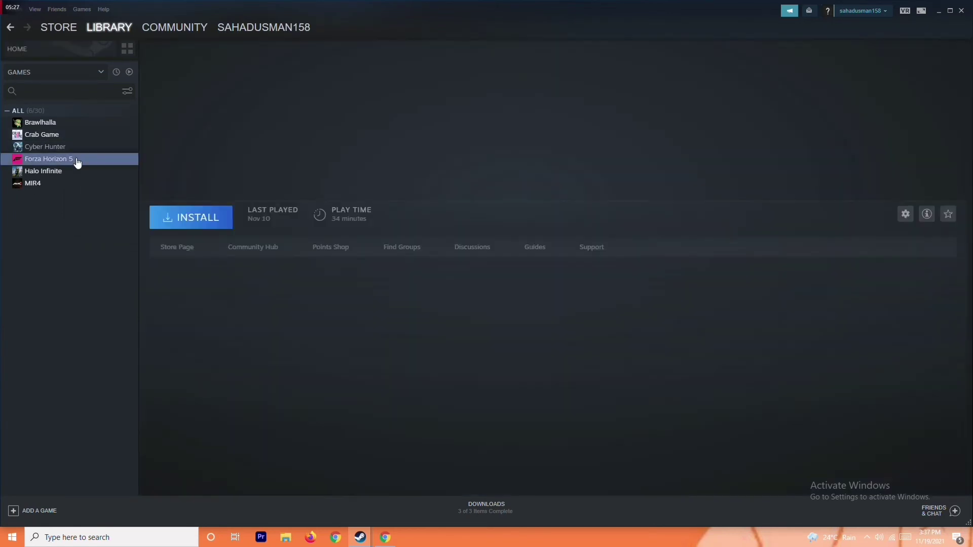
pyautogui.click(61, 135)
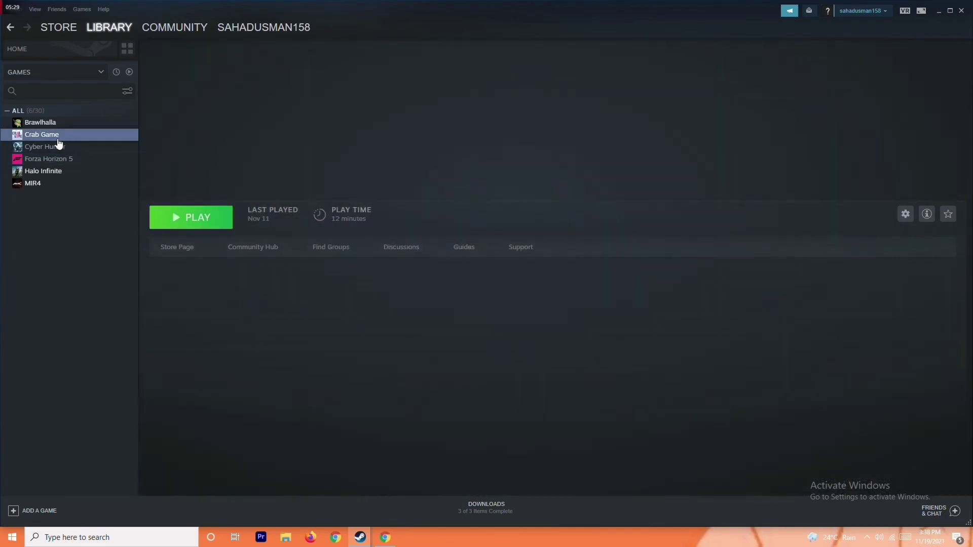
# Step: Look over Crab Game's Manage options, then minimize the Steam window to the desktop
pyautogui.rightClick(86, 139)
pyautogui.moveTo(114, 183)
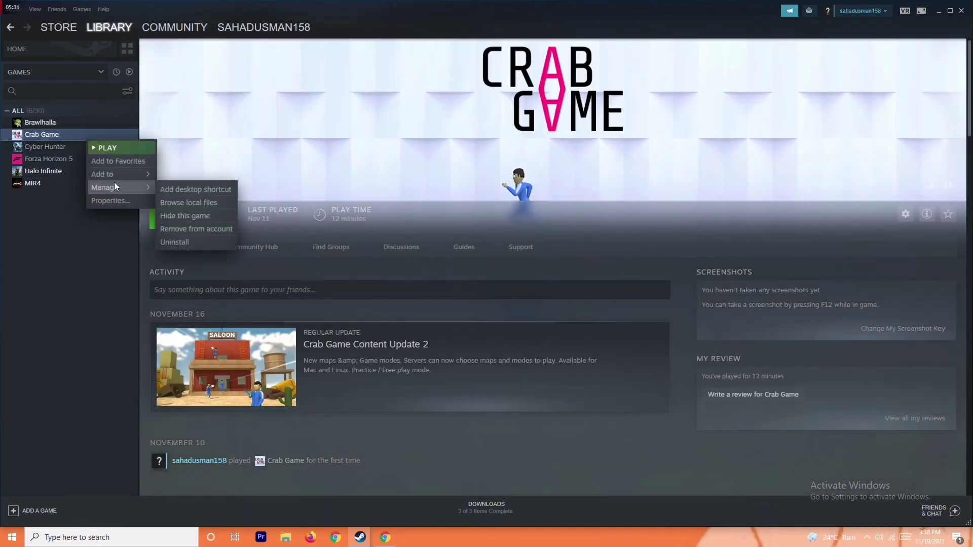
pyautogui.click(72, 284)
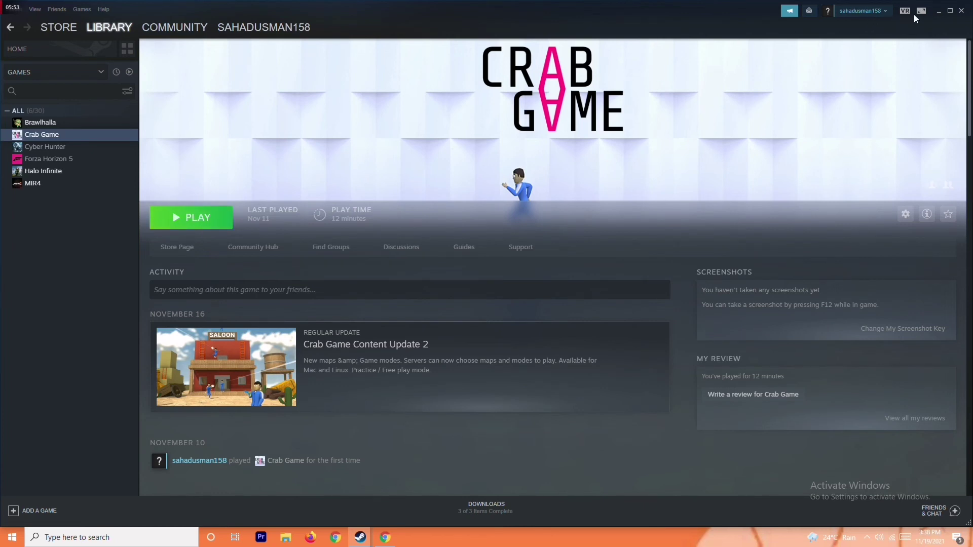
pyautogui.click(938, 13)
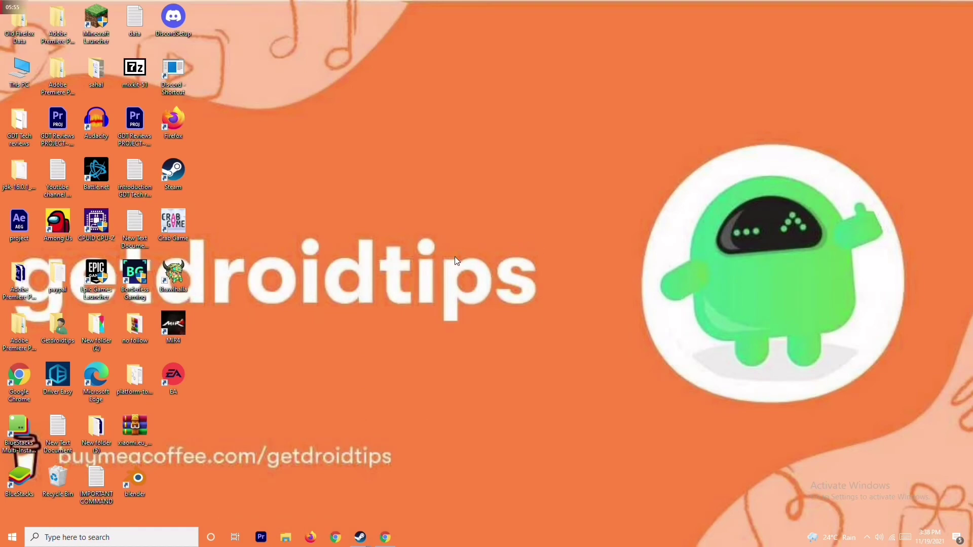